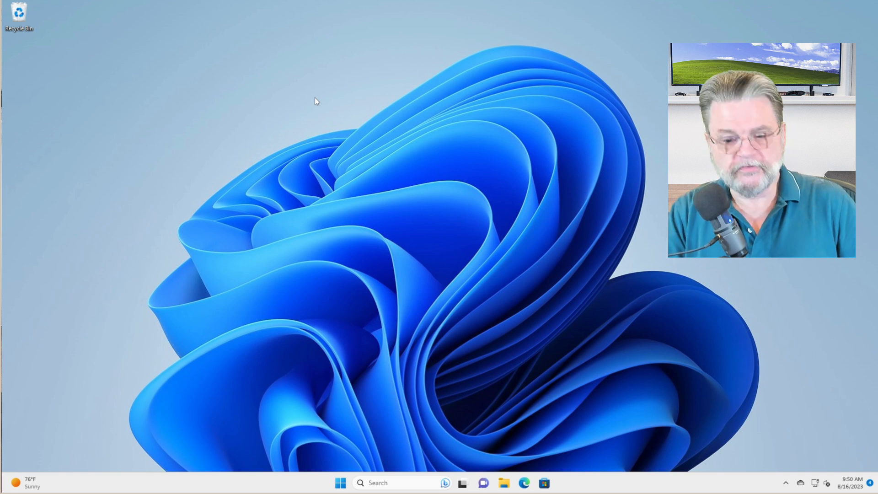
# Launch Steps Recorder from the Run dialog using its program name psr
pyautogui.press('super+r')
pyautogui.write('psr')
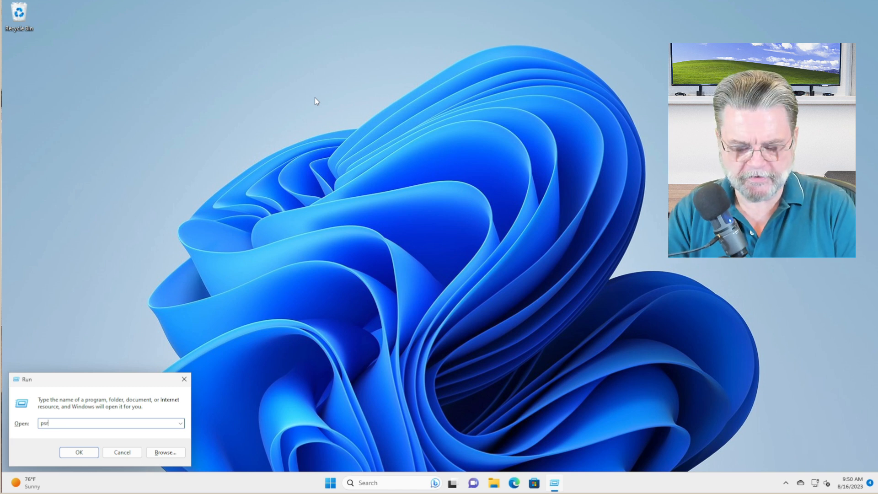
pyautogui.press('Return')
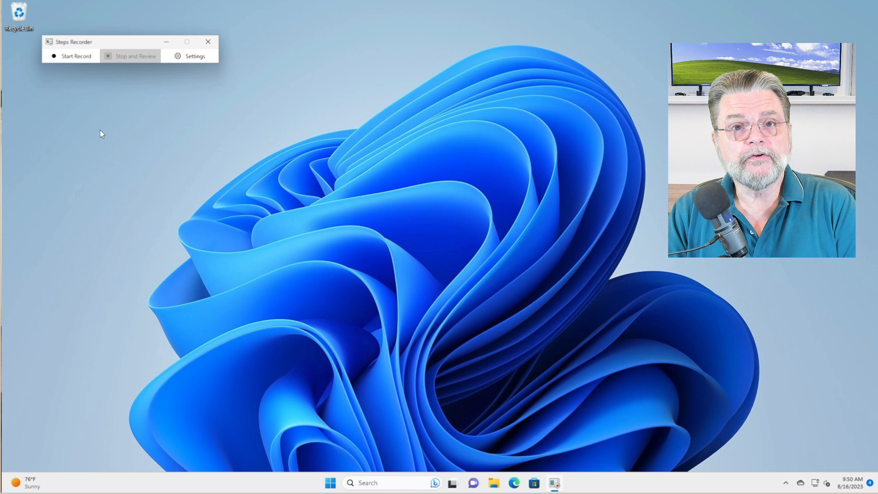
# Start recording and launch Notepad from the Start menu's pinned apps
pyautogui.click(76, 56)
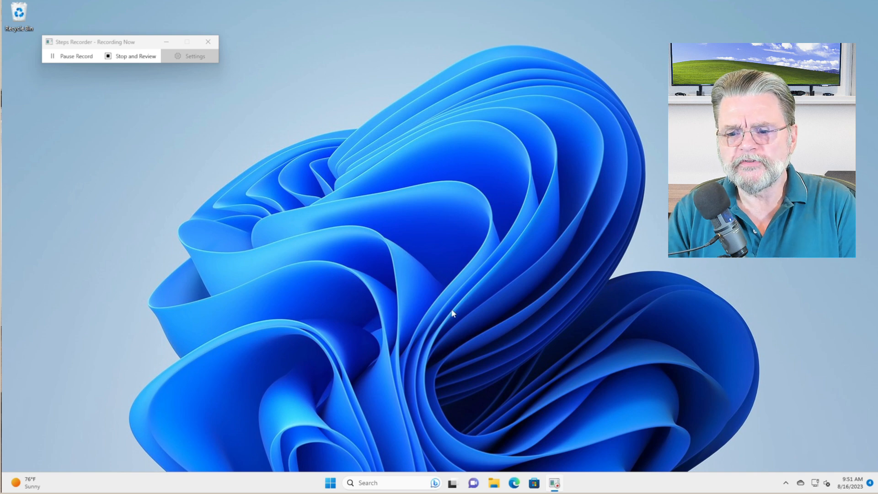
pyautogui.click(331, 483)
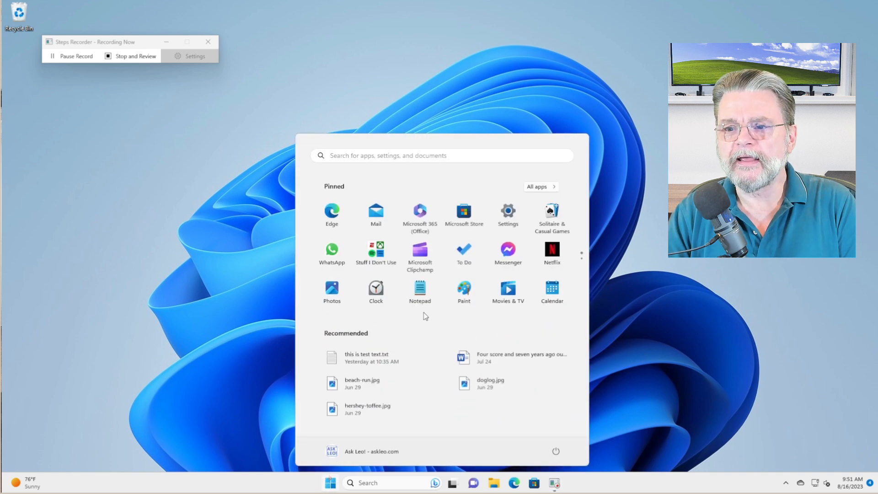
pyautogui.click(420, 291)
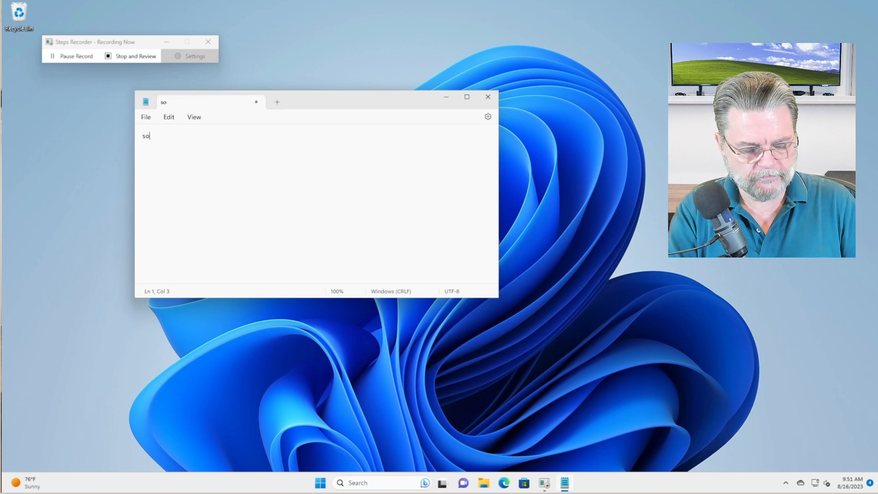
pyautogui.write('some text')
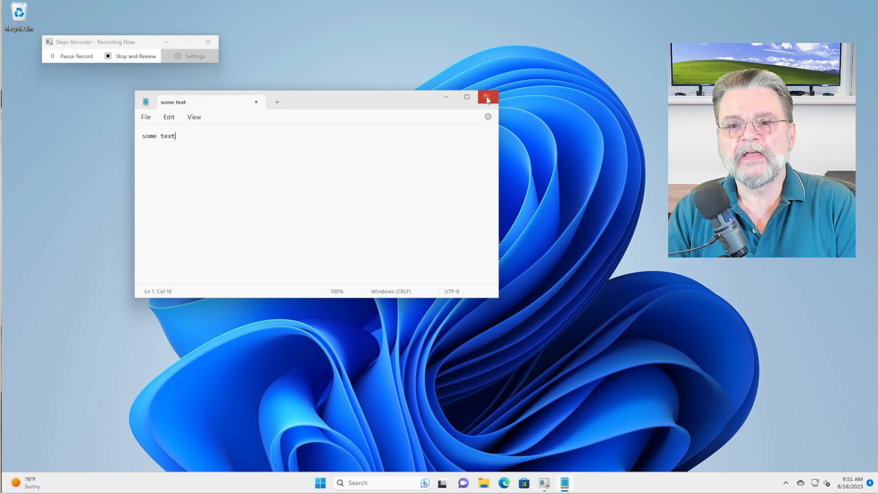
# Close the Notepad document and save its text as a file
pyautogui.click(488, 98)
pyautogui.click(272, 220)
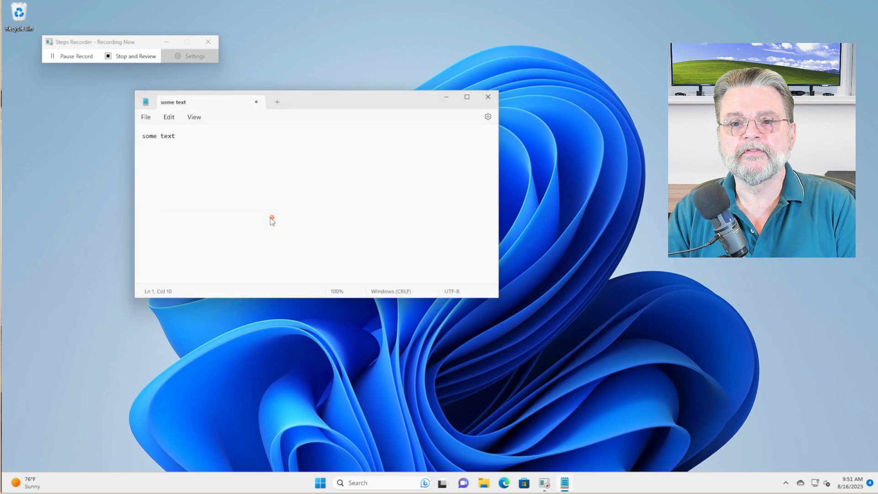
pyautogui.click(498, 323)
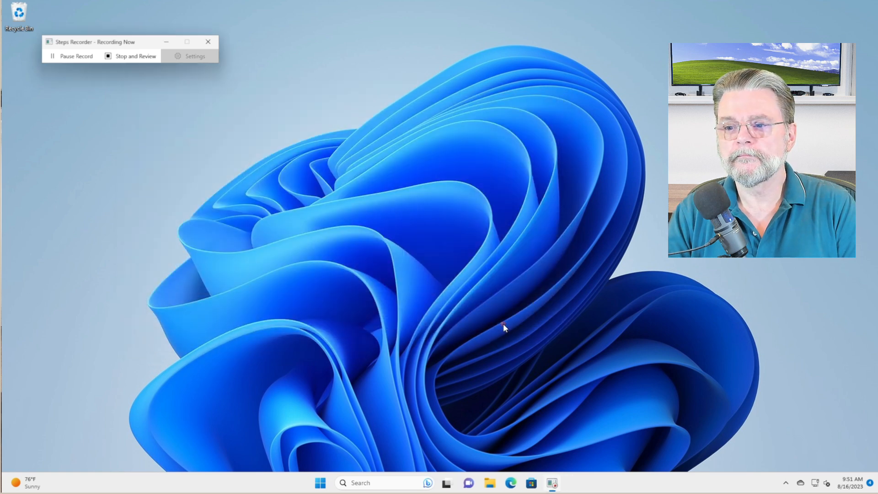
# Stop recording and enlarge the review window showing the captured steps
pyautogui.click(135, 59)
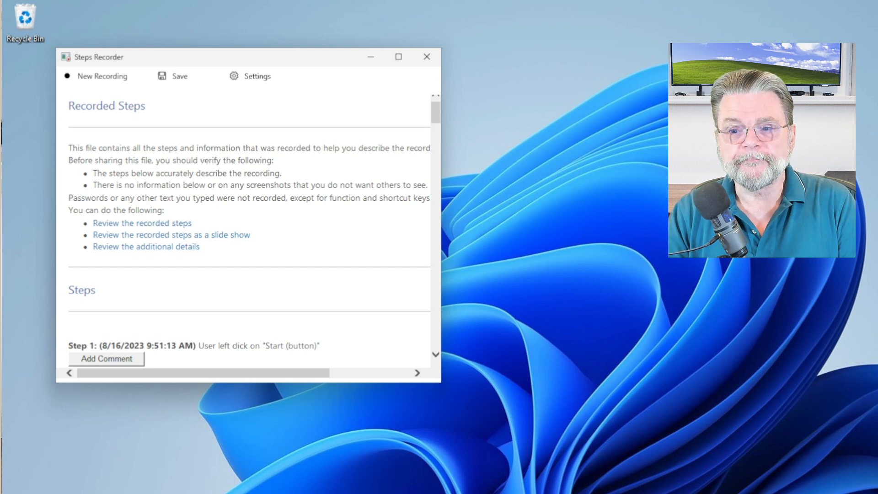
pyautogui.moveTo(440, 381); pyautogui.dragTo(648, 441)
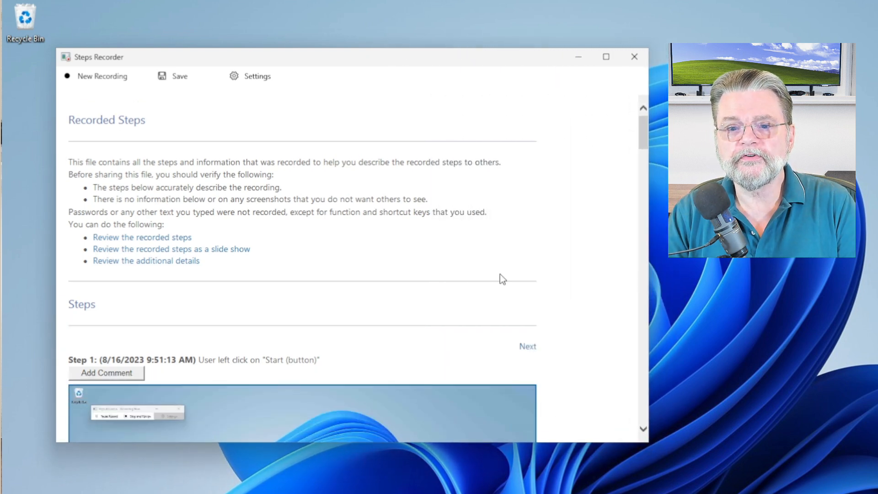
pyautogui.scroll(-4, 369, 239)
pyautogui.scroll(-4, 370, 240)
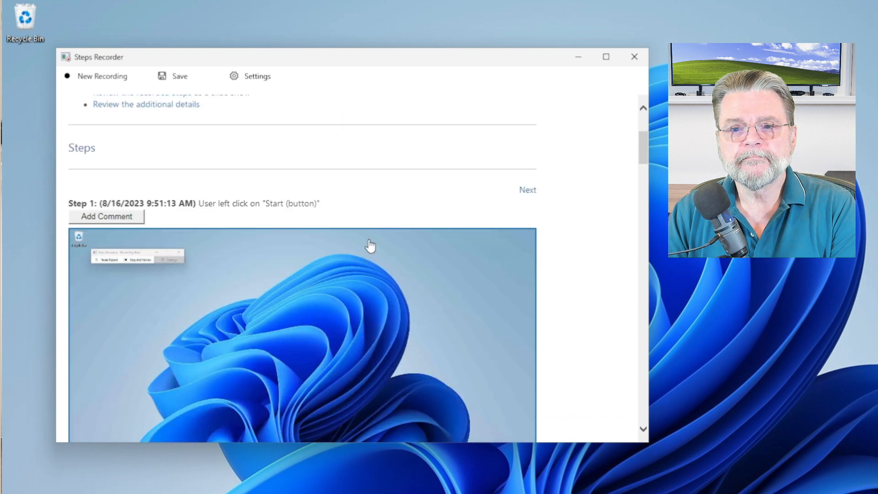
pyautogui.scroll(-2, 369, 239)
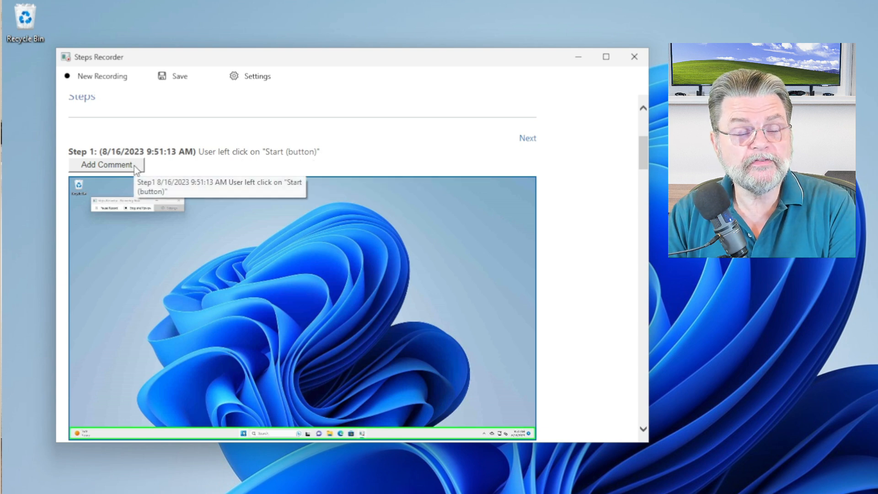
pyautogui.scroll(-3, 354, 217)
pyautogui.scroll(1, 353, 215)
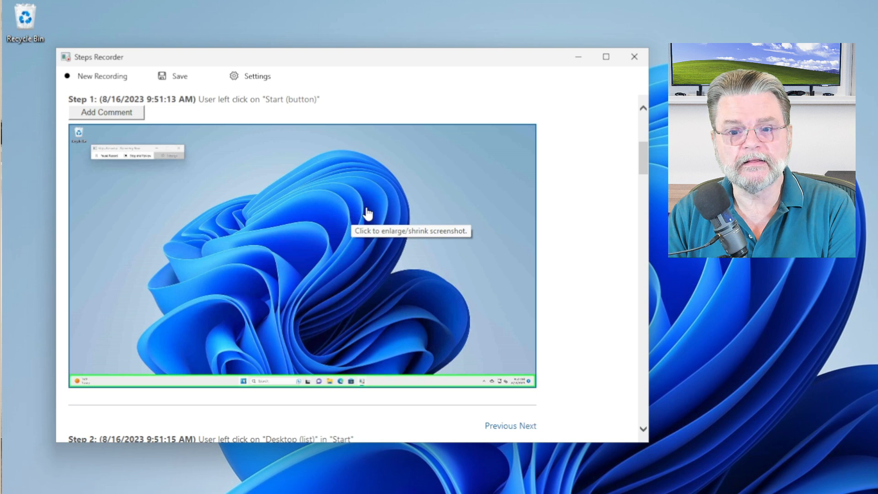
pyautogui.scroll(-3, 366, 208)
pyautogui.scroll(-2, 366, 209)
pyautogui.scroll(-1, 366, 208)
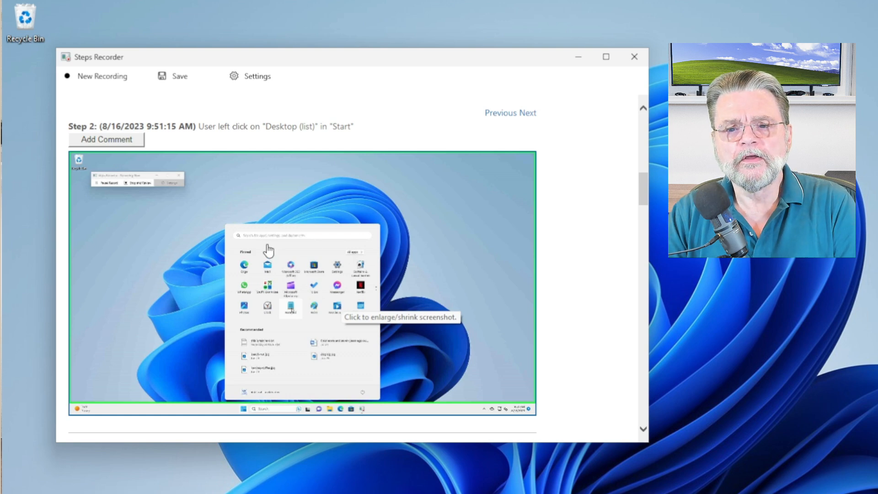
pyautogui.scroll(-5, 267, 253)
pyautogui.scroll(-3, 268, 253)
pyautogui.scroll(-2, 267, 255)
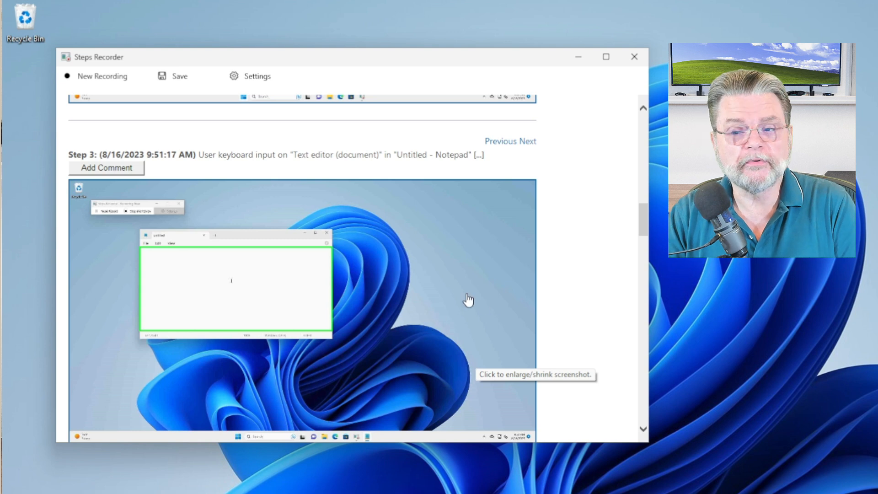
pyautogui.scroll(-1, 483, 245)
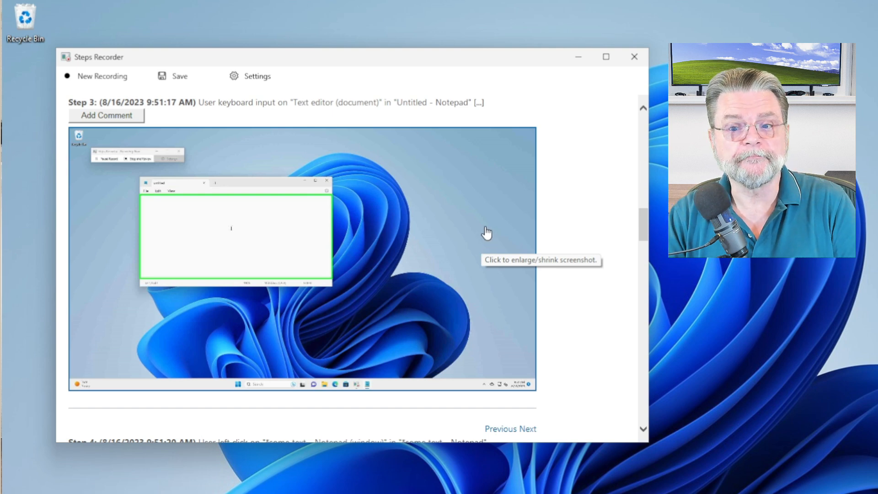
pyautogui.scroll(-4, 487, 232)
pyautogui.scroll(-2, 486, 232)
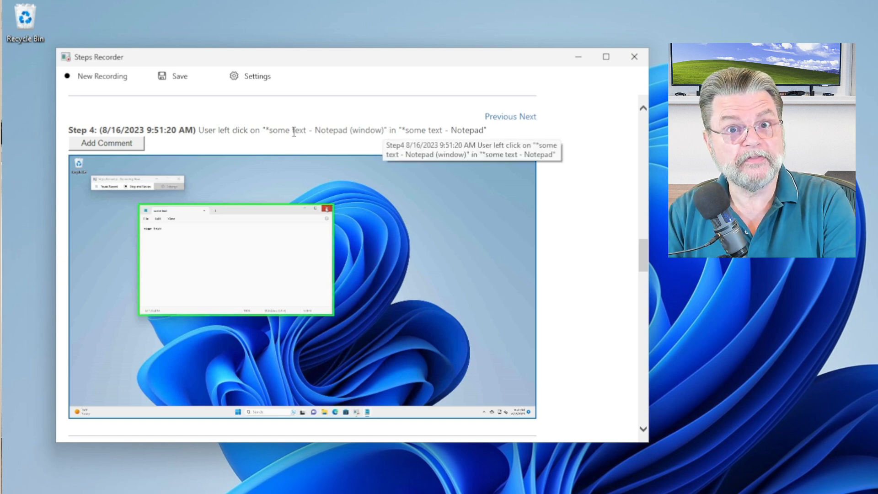
pyautogui.scroll(-4, 400, 175)
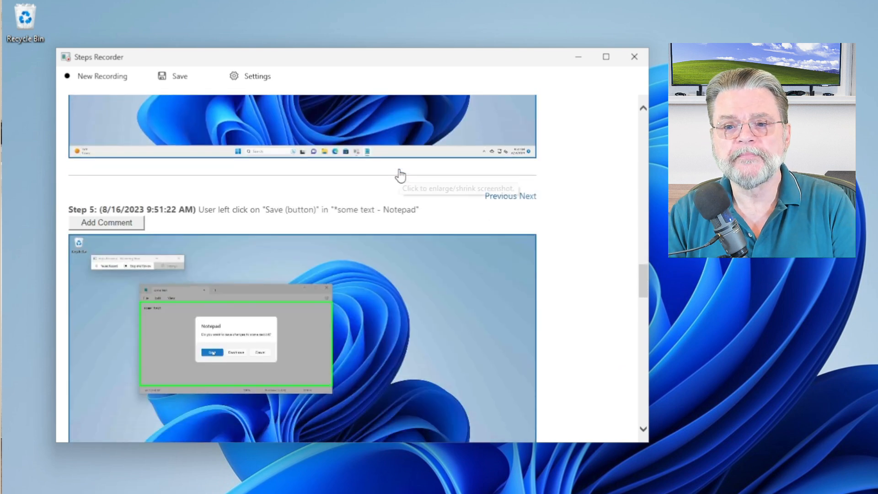
pyautogui.scroll(-3, 400, 174)
pyautogui.scroll(1, 364, 162)
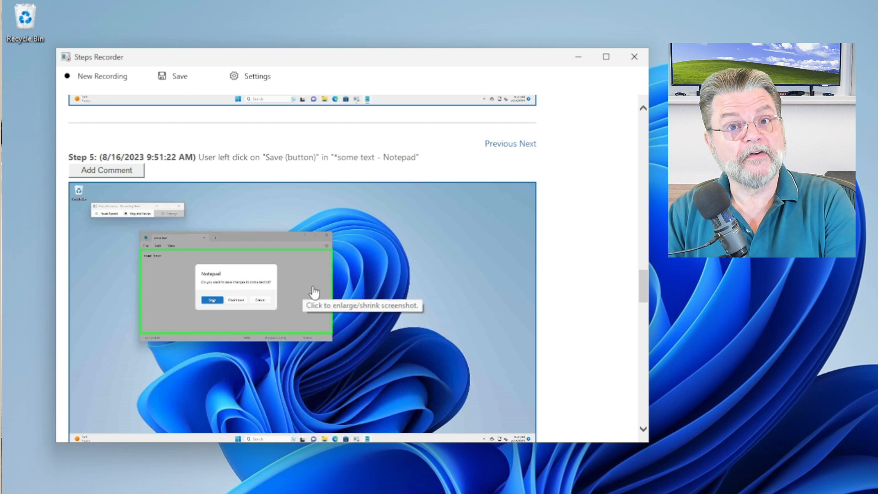
pyautogui.scroll(-3, 334, 258)
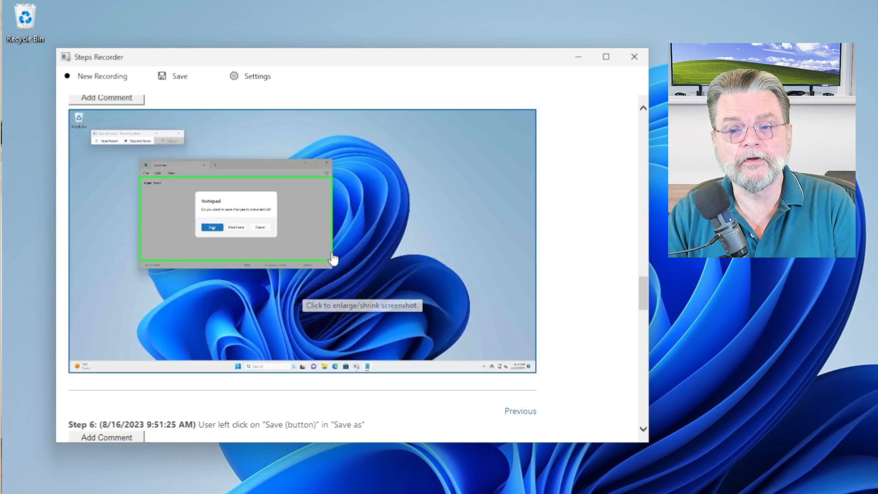
pyautogui.scroll(-4, 335, 259)
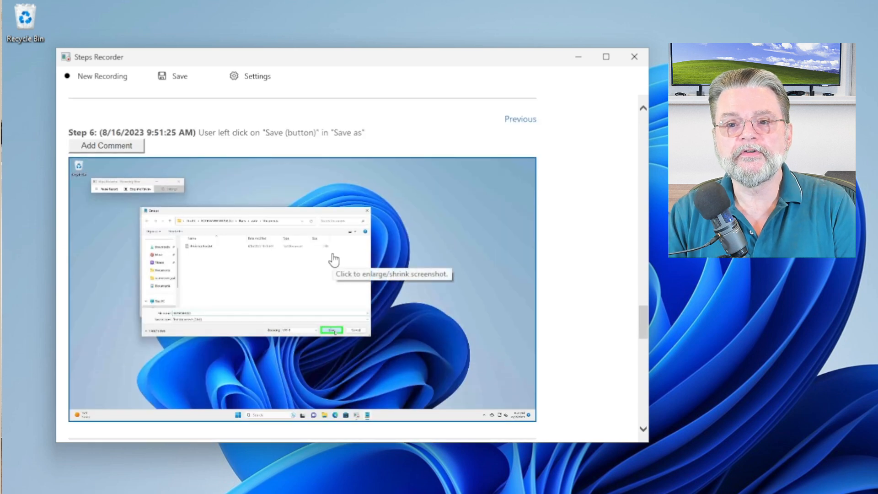
pyautogui.scroll(-3, 334, 259)
pyautogui.scroll(-2, 334, 258)
pyautogui.scroll(-3, 334, 258)
pyautogui.scroll(-2, 343, 226)
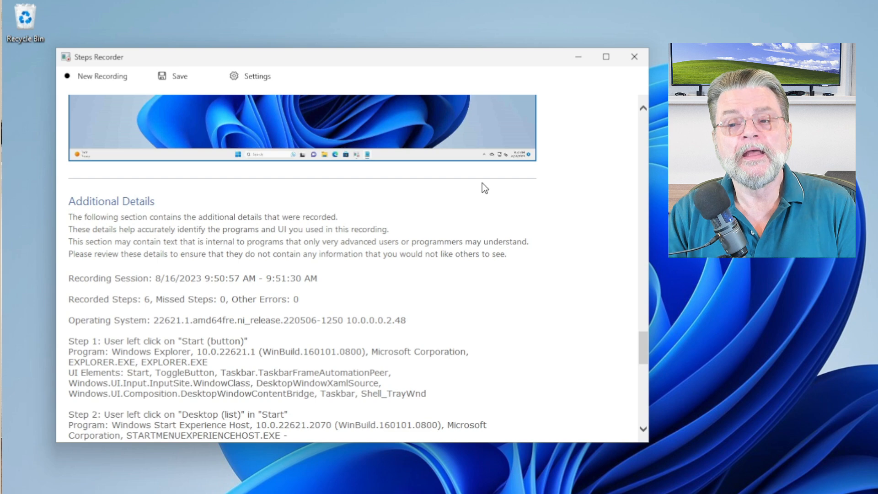
# Save the recording as example.zip in the Transfer folder
pyautogui.click(176, 78)
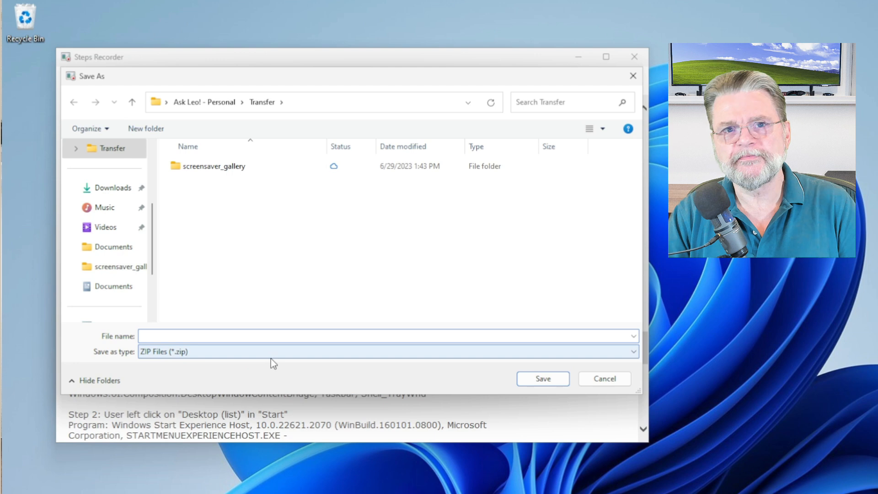
pyautogui.write('example')
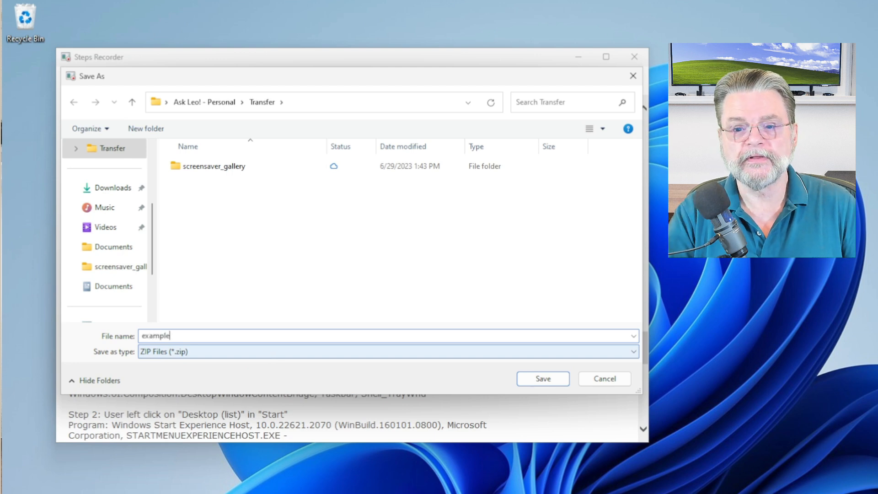
pyautogui.press('Return')
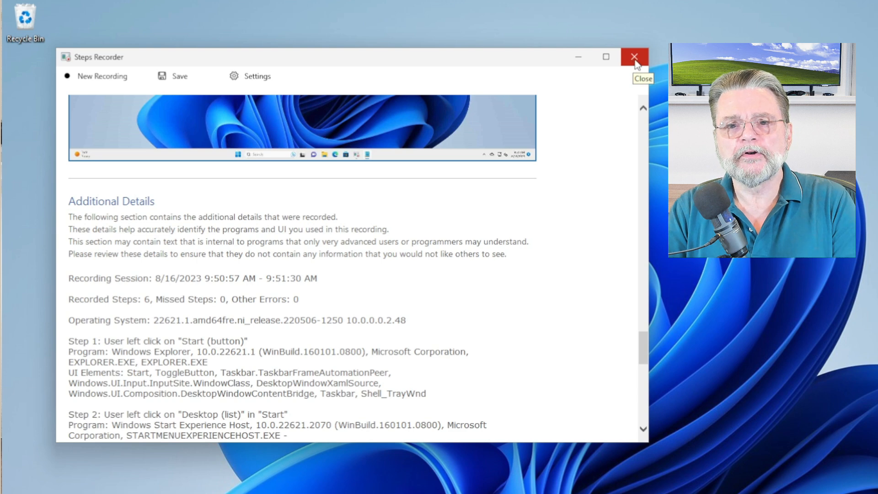
# Close Steps Recorder and open example.zip in the Transfer folder from File Explorer
pyautogui.click(635, 61)
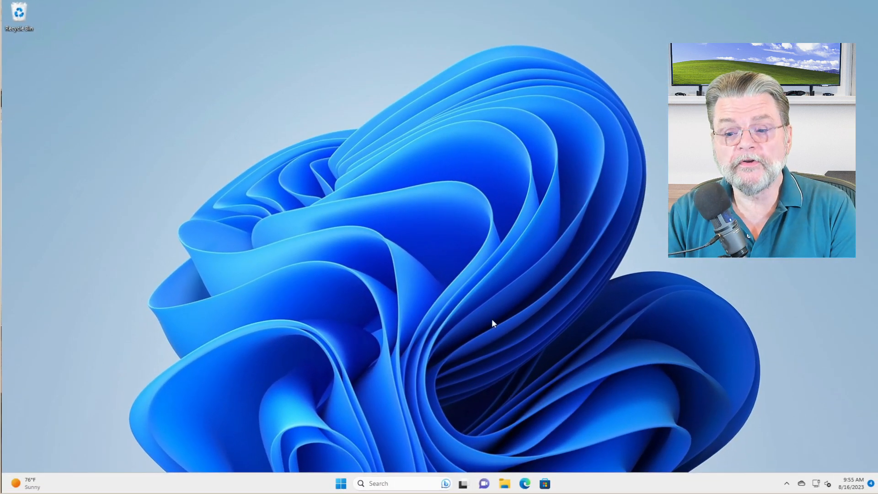
pyautogui.click(506, 484)
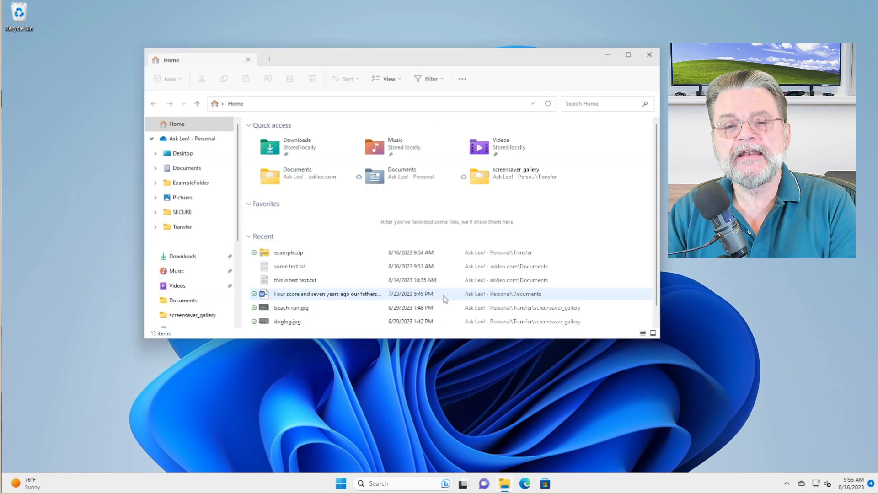
pyautogui.click(182, 227)
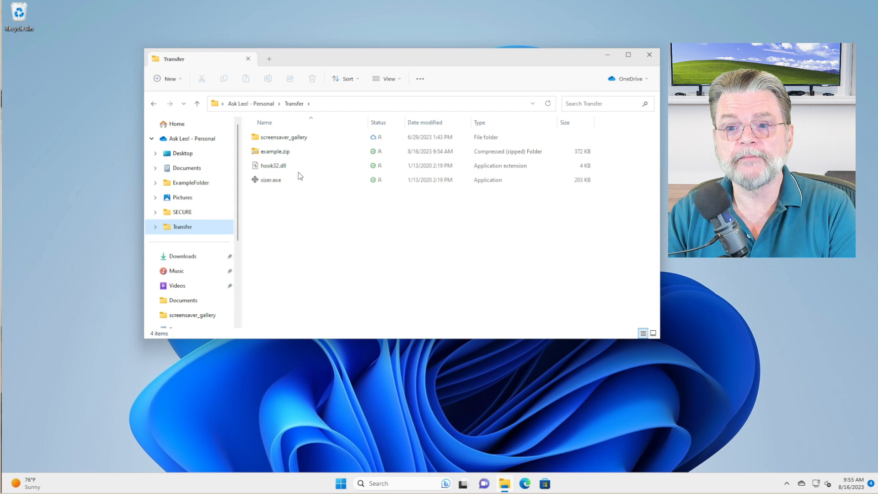
pyautogui.click(293, 151)
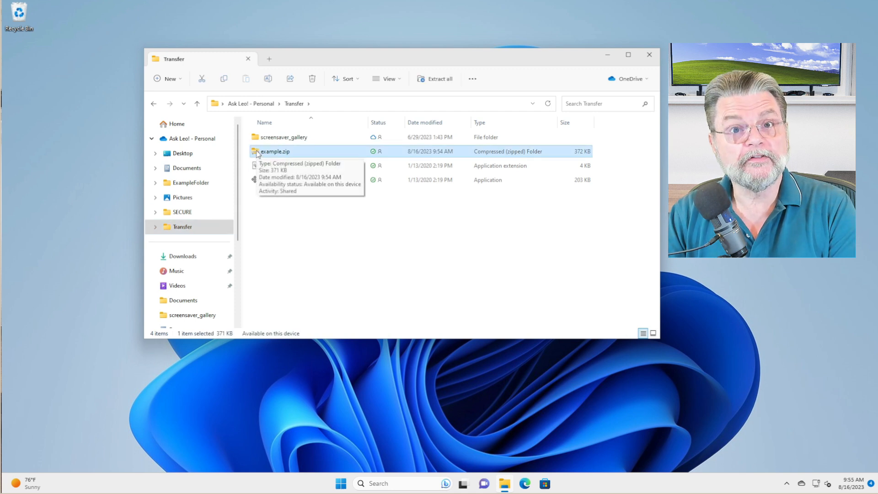
pyautogui.doubleClick(258, 152)
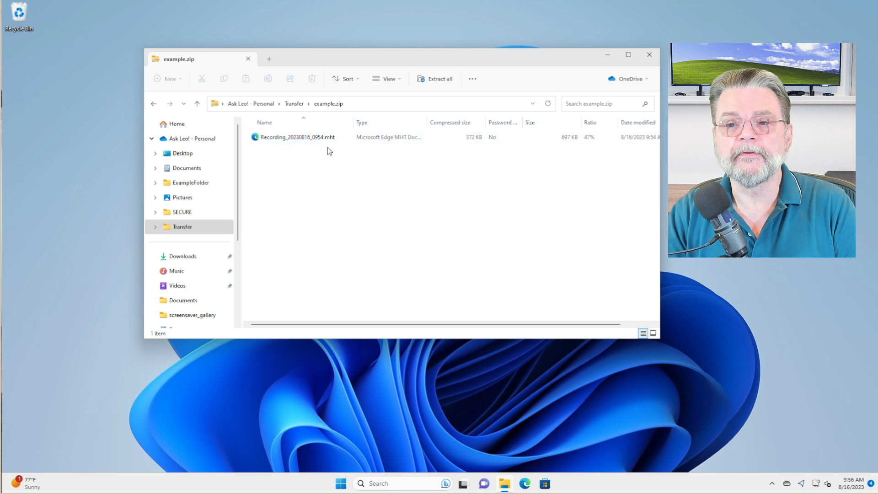
# Copy the Recording_20230816_0954.mht report and open its Recorded Steps page in Edge
pyautogui.click(267, 138)
pyautogui.rightClick(269, 141)
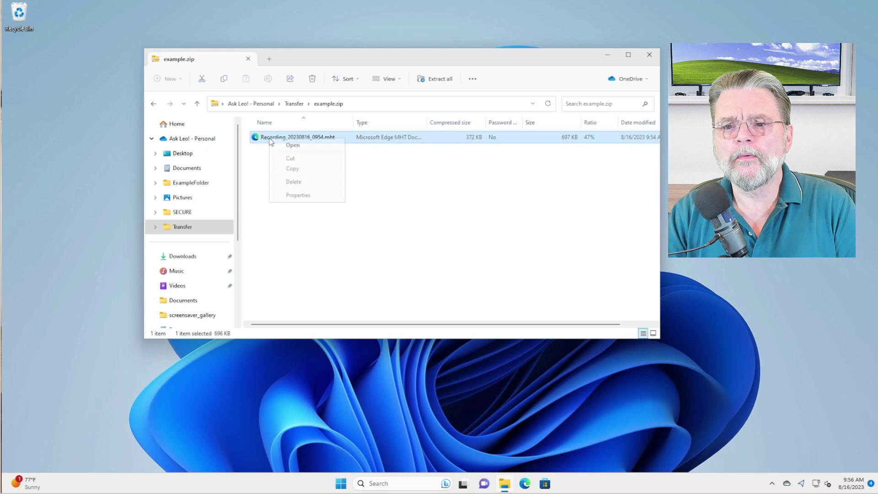
pyautogui.click(305, 167)
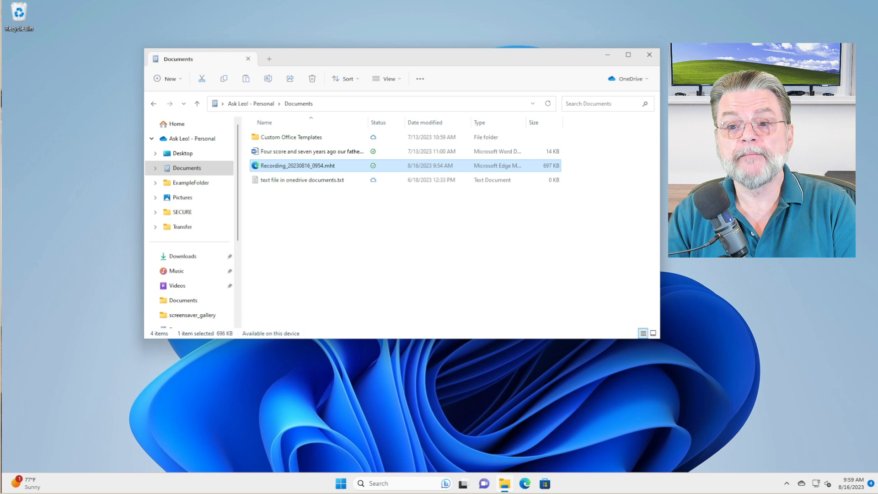
pyautogui.doubleClick(256, 168)
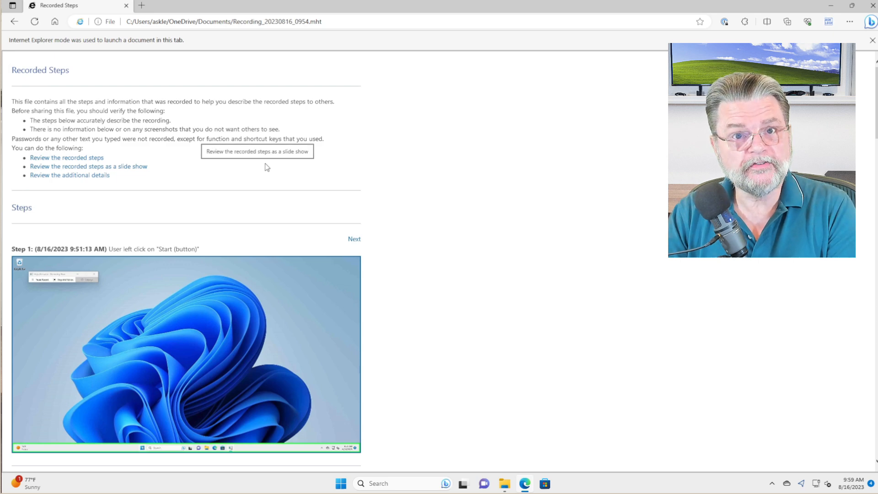
pyautogui.scroll(-5, 266, 166)
pyautogui.scroll(-5, 266, 167)
pyautogui.scroll(-5, 266, 167)
pyautogui.scroll(-5, 266, 167)
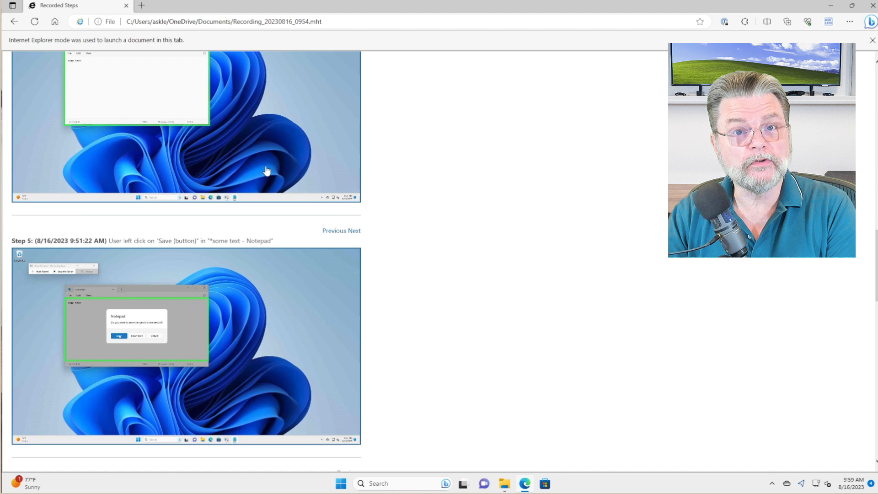
pyautogui.scroll(-5, 266, 170)
pyautogui.scroll(-5, 267, 171)
pyautogui.scroll(-5, 266, 170)
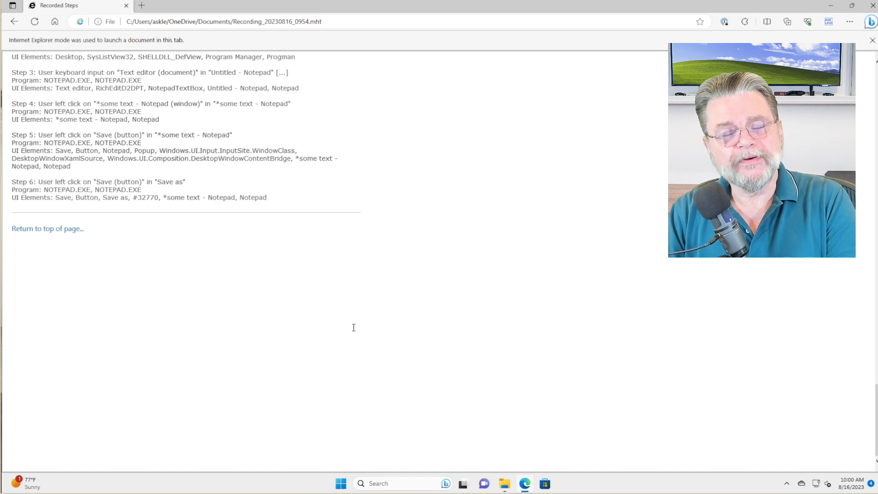
pyautogui.scroll(5, 353, 328)
pyautogui.scroll(8, 343, 323)
pyautogui.scroll(3, 336, 315)
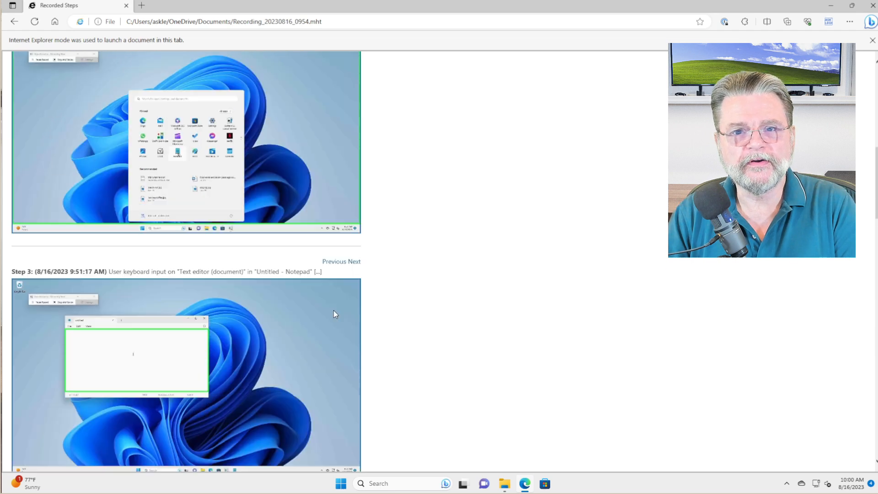
pyautogui.scroll(8, 334, 311)
pyautogui.scroll(-2, 333, 310)
pyautogui.scroll(-2, 334, 305)
pyautogui.scroll(2, 334, 299)
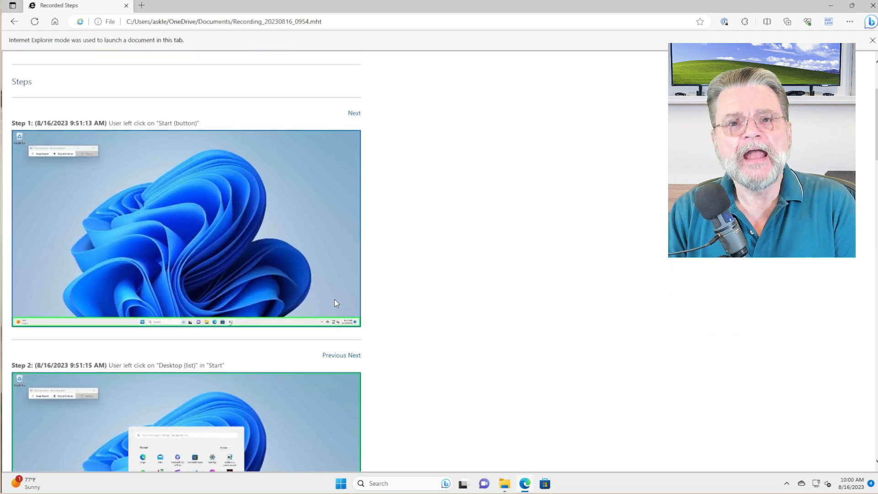